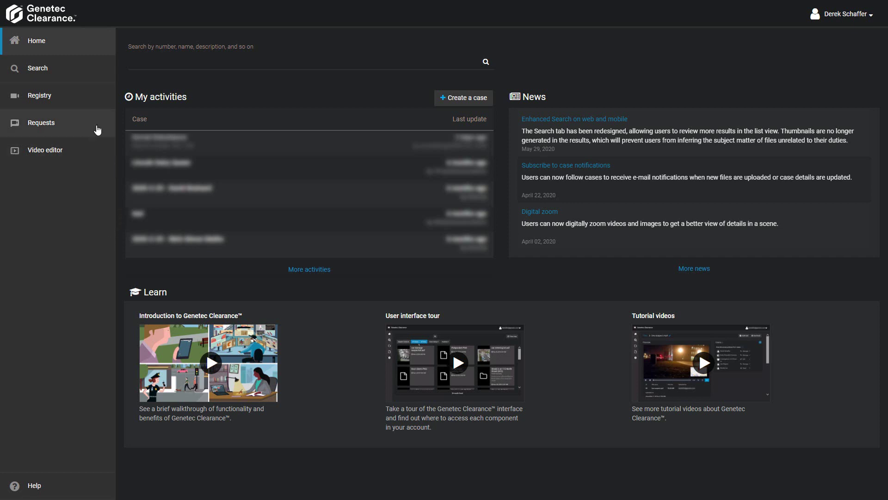
# Open the Registry and scroll through its 20 street cameras, each storing 7 days of video.
pyautogui.click(71, 97)
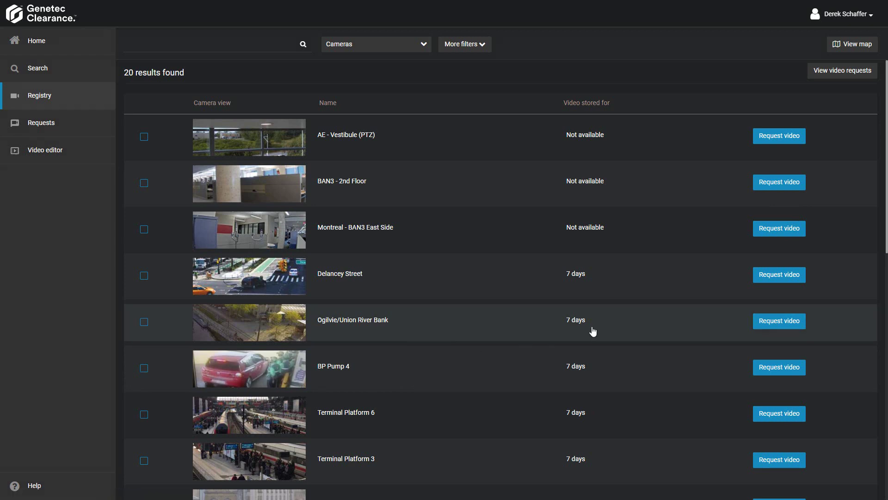
pyautogui.scroll(-4, 461, 293)
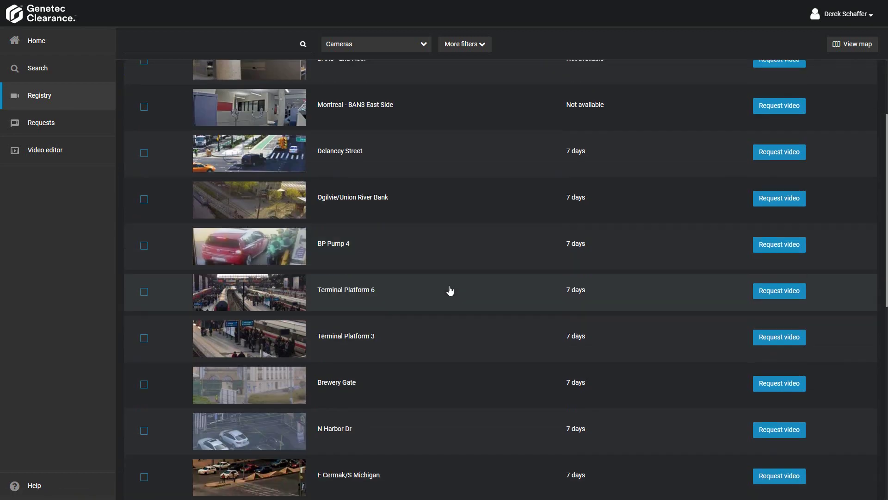
pyautogui.scroll(-5, 443, 276)
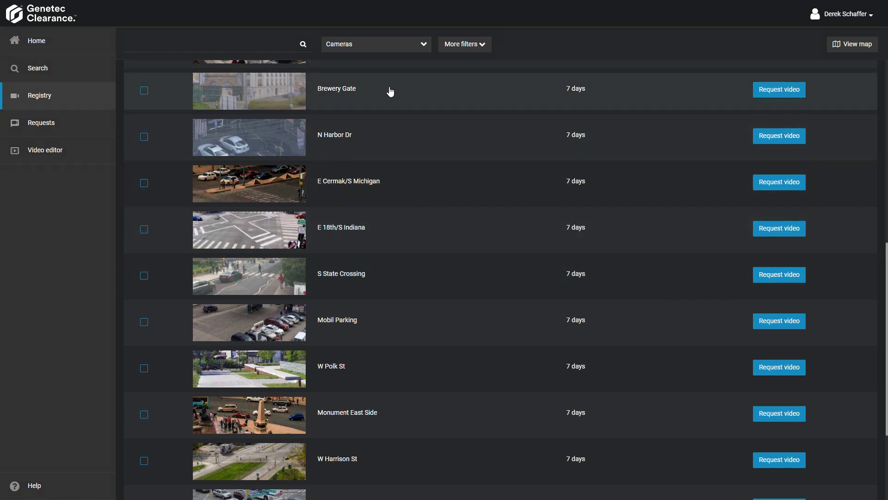
pyautogui.click(475, 47)
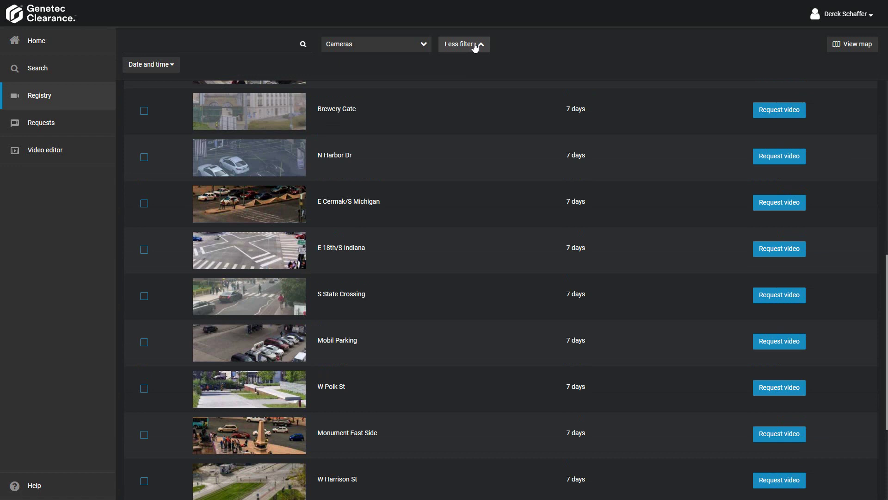
pyautogui.click(222, 47)
pyautogui.write('platform')
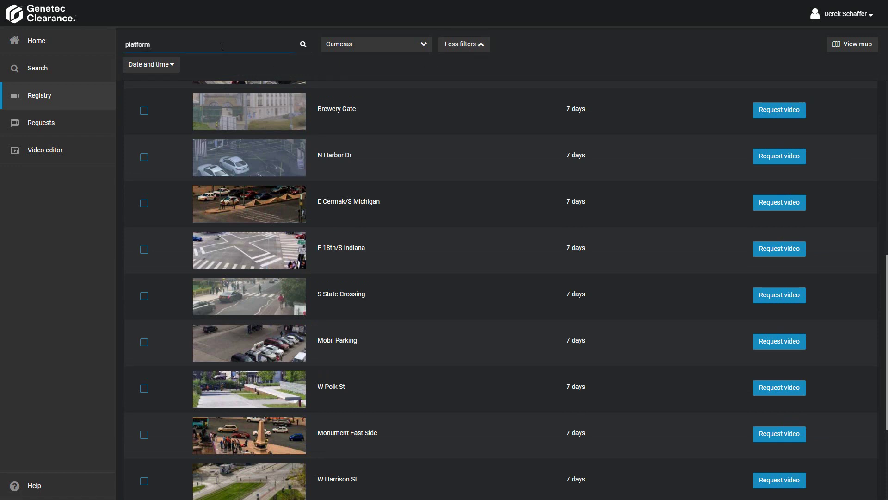
pyautogui.press('Return')
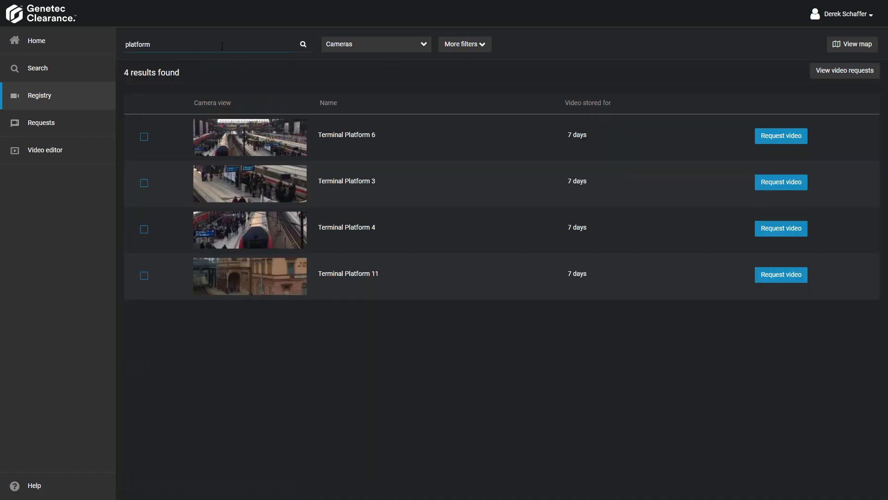
pyautogui.click(481, 45)
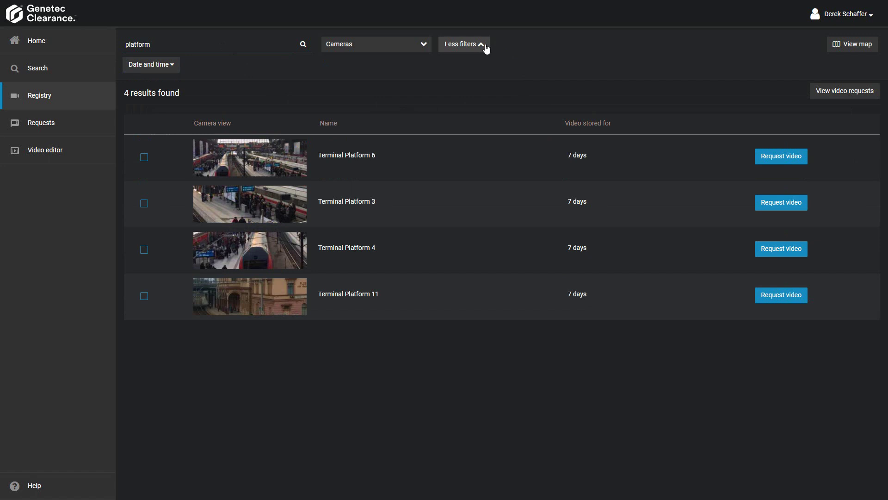
pyautogui.click(136, 66)
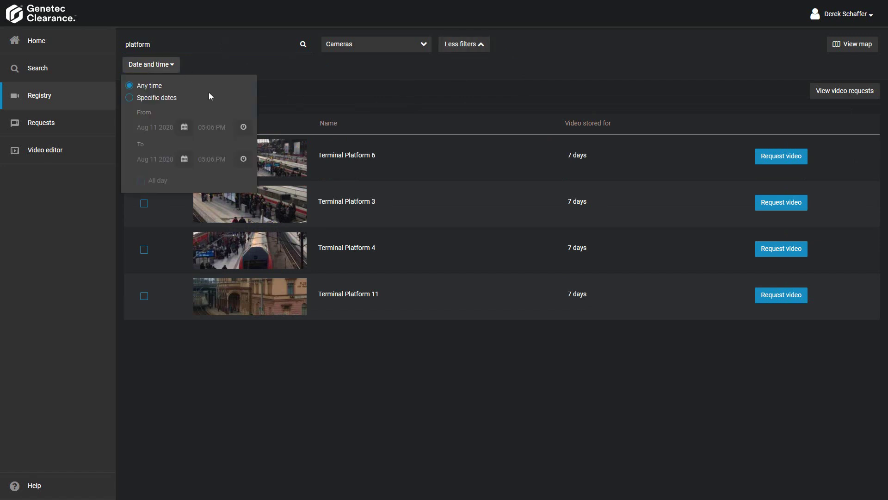
pyautogui.click(171, 66)
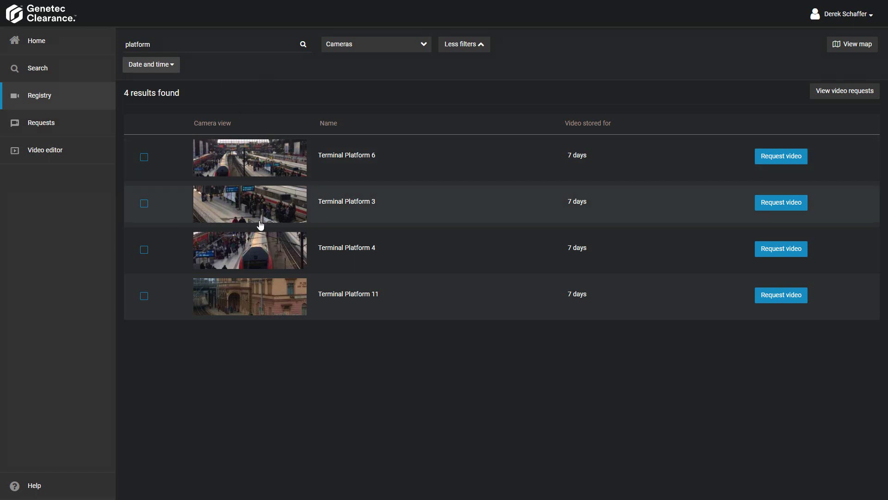
pyautogui.click(254, 249)
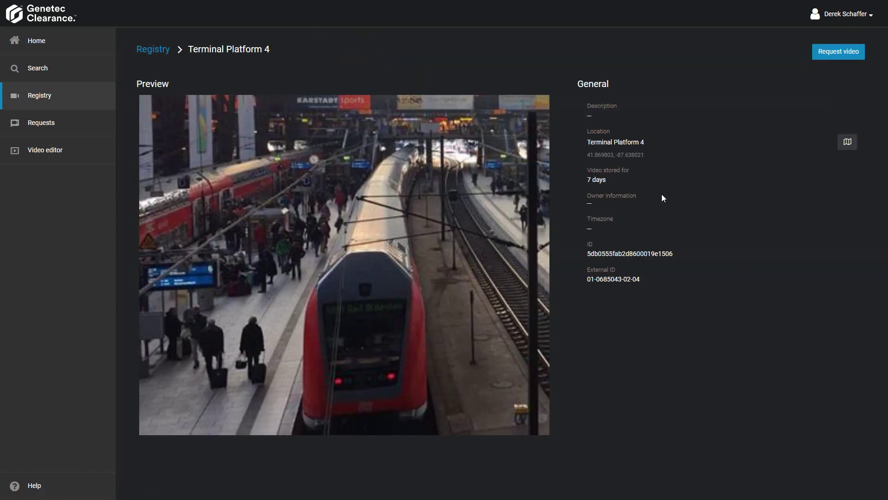
pyautogui.click(153, 49)
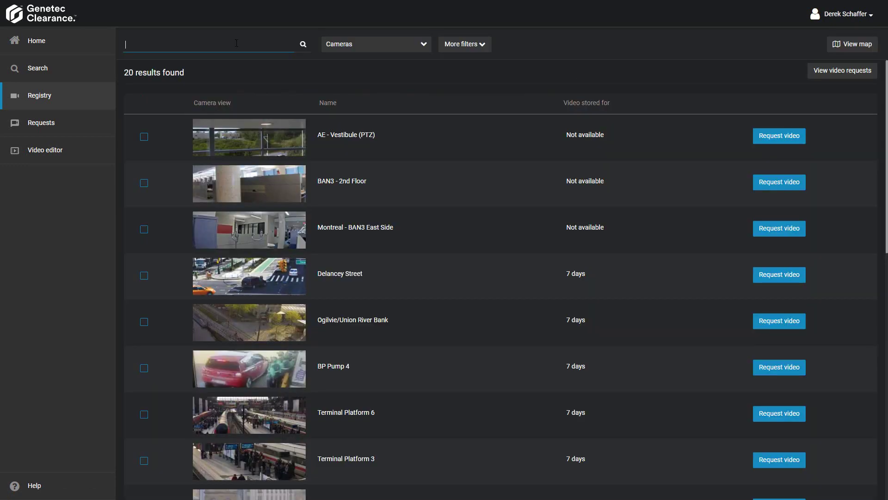
# Show the cameras on the Chicago map, clear a trial '18th st' location, and search 'platform'.
pyautogui.click(859, 44)
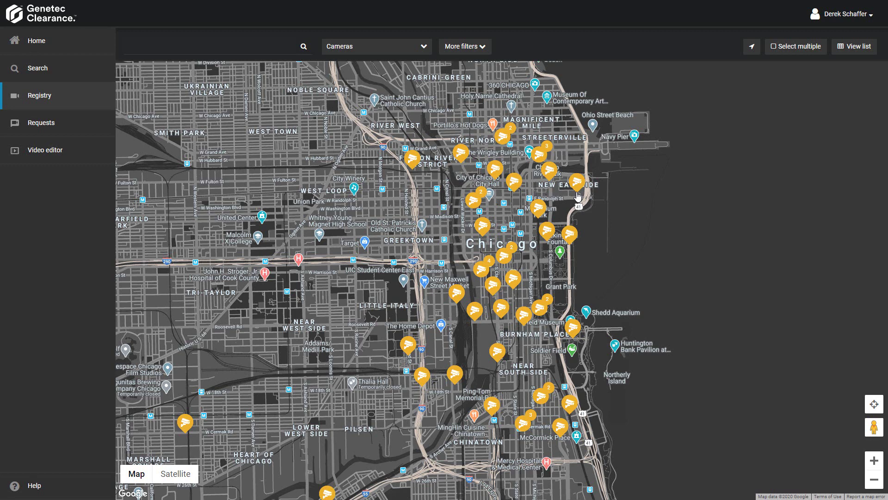
pyautogui.click(756, 54)
pyautogui.write('18')
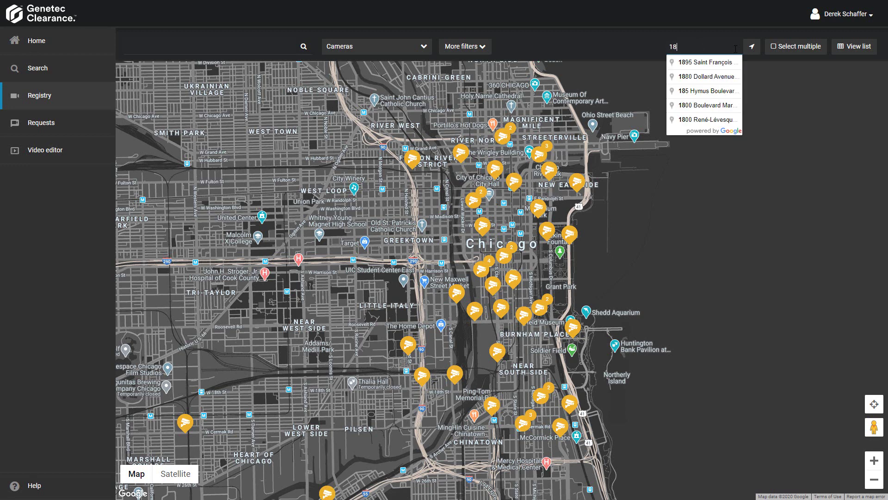
pyautogui.write('th st')
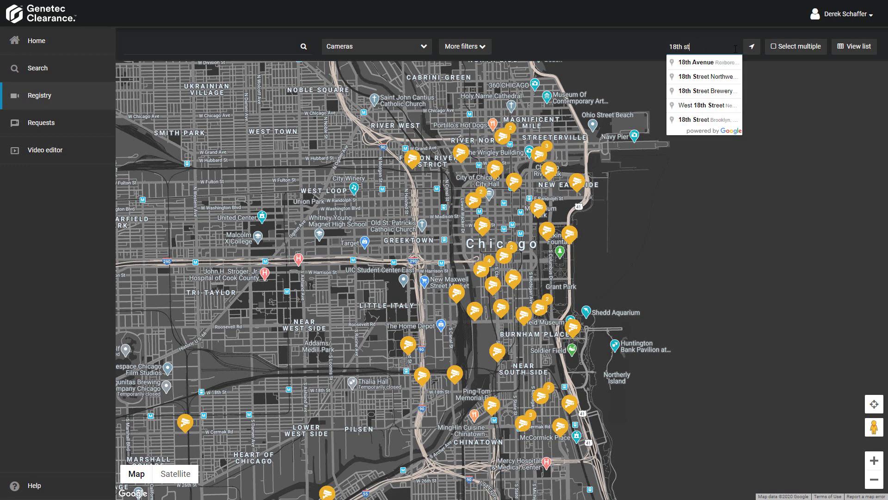
pyautogui.hotkey('ctrl', 'a')
pyautogui.press('BackSpace')
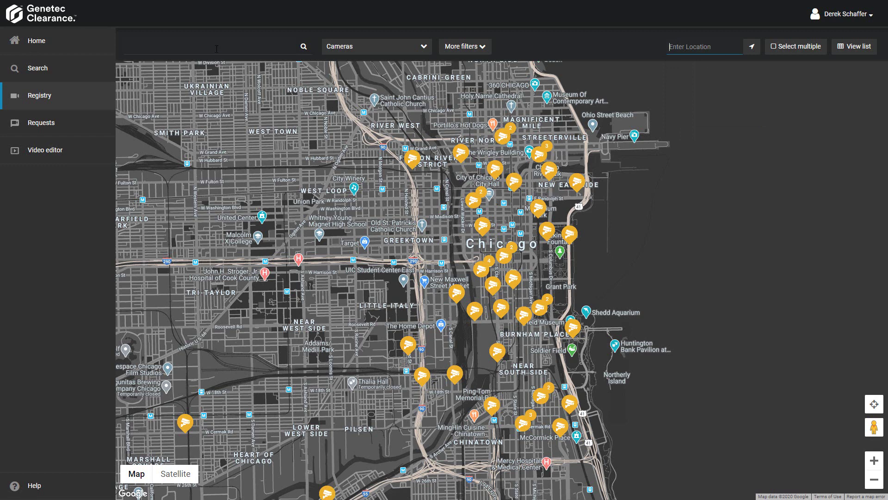
pyautogui.click(215, 47)
pyautogui.write('platform')
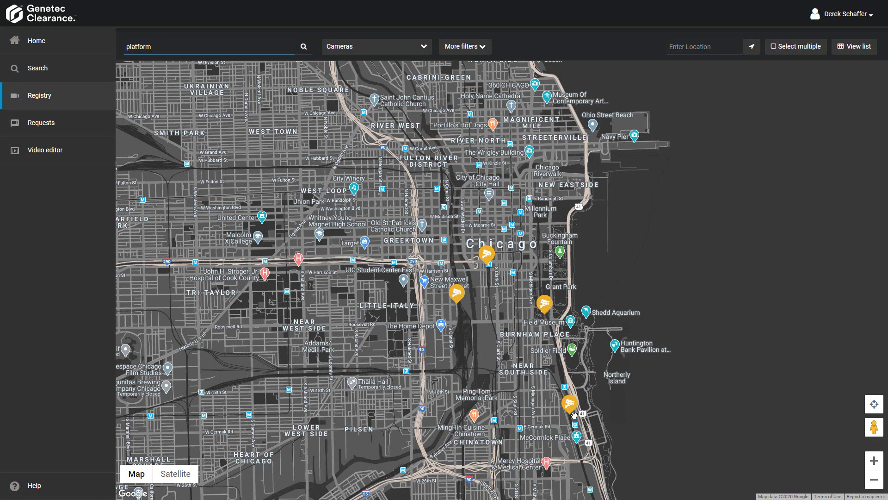
# Reveal More filters and pan and zoom the map onto the South Loop platform cameras.
pyautogui.click(489, 50)
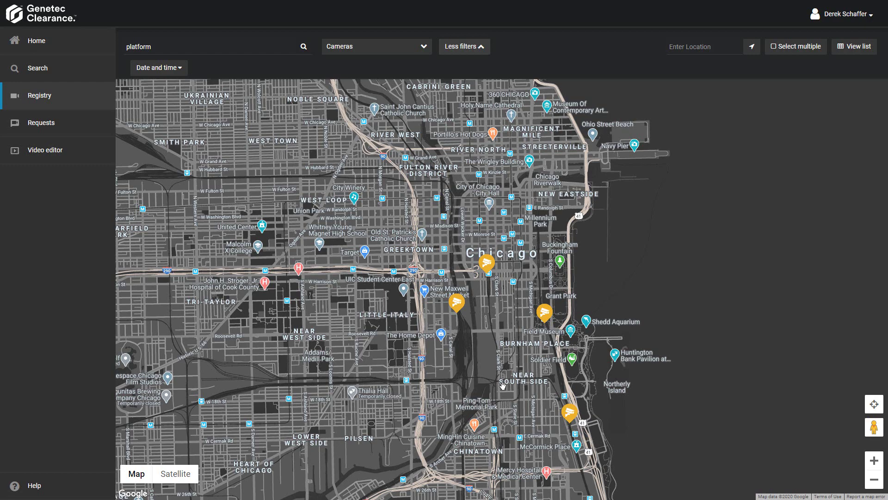
pyautogui.moveTo(499, 383); pyautogui.dragTo(440, 333)
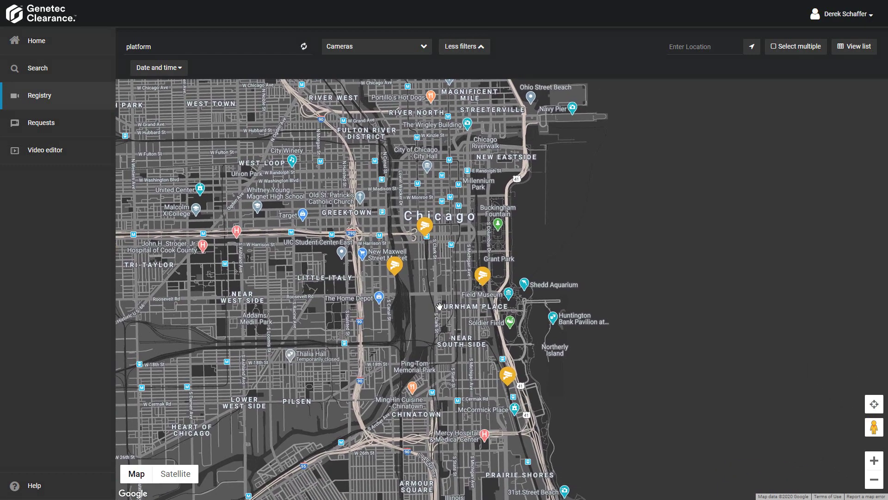
pyautogui.scroll(1, 440, 306)
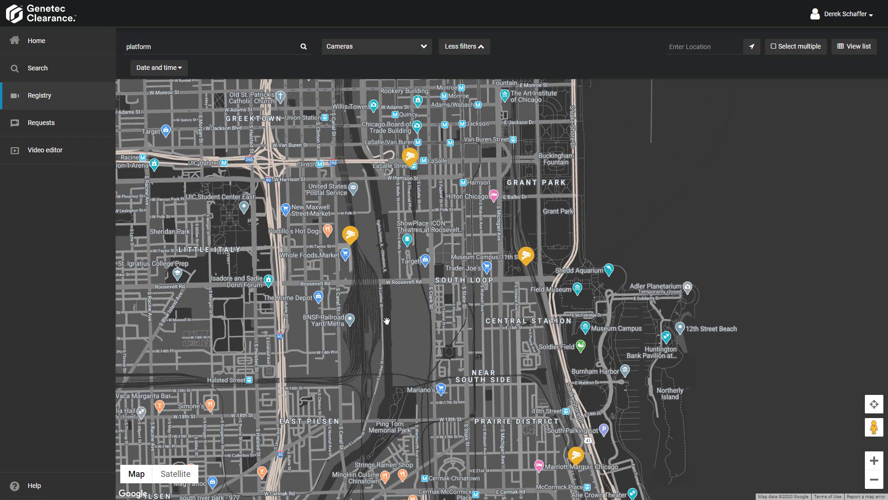
# Open Terminal Platform 4's full details page from its map popup, then go back to the map.
pyautogui.click(350, 235)
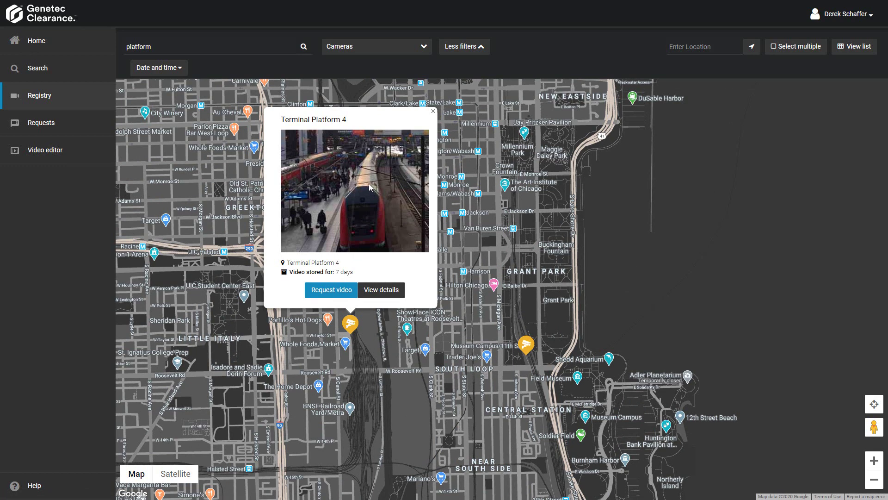
pyautogui.click(381, 291)
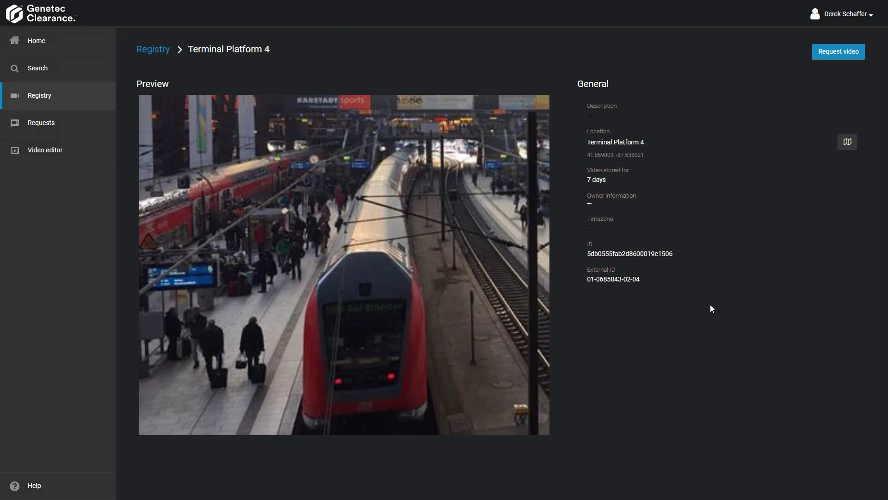
pyautogui.hotkey('alt', 'Left')
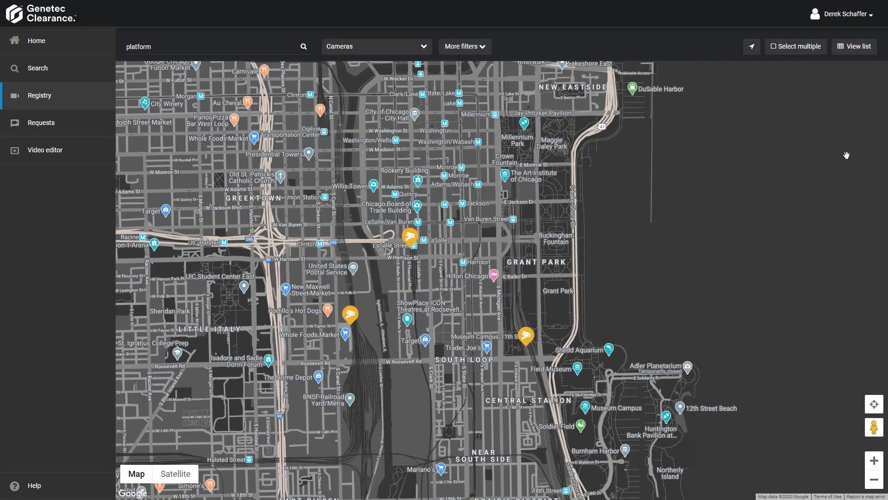
# Box-select the map's camera pins and list Terminal Platforms 11, 6, 4 and 3.
pyautogui.click(817, 54)
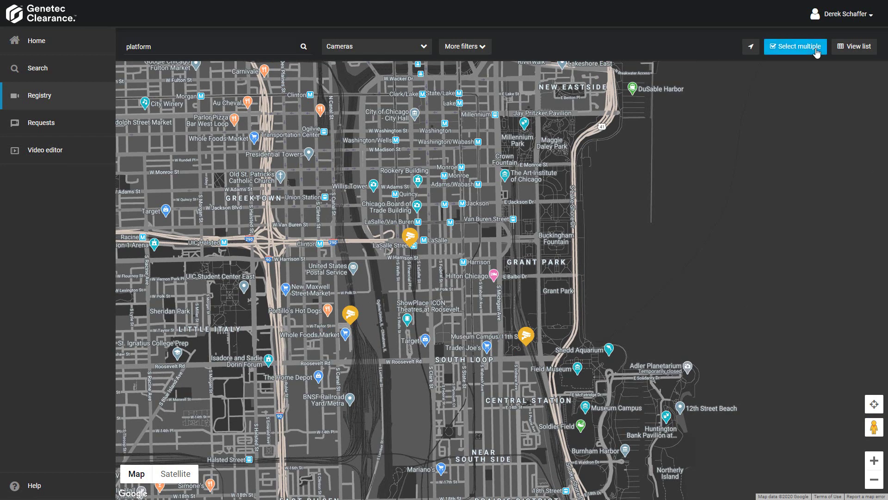
pyautogui.moveTo(279, 198); pyautogui.dragTo(572, 356)
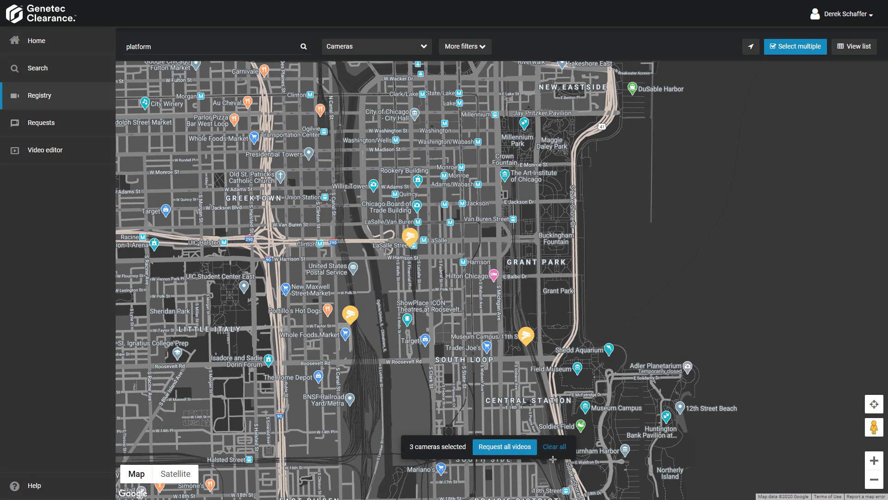
pyautogui.click(857, 56)
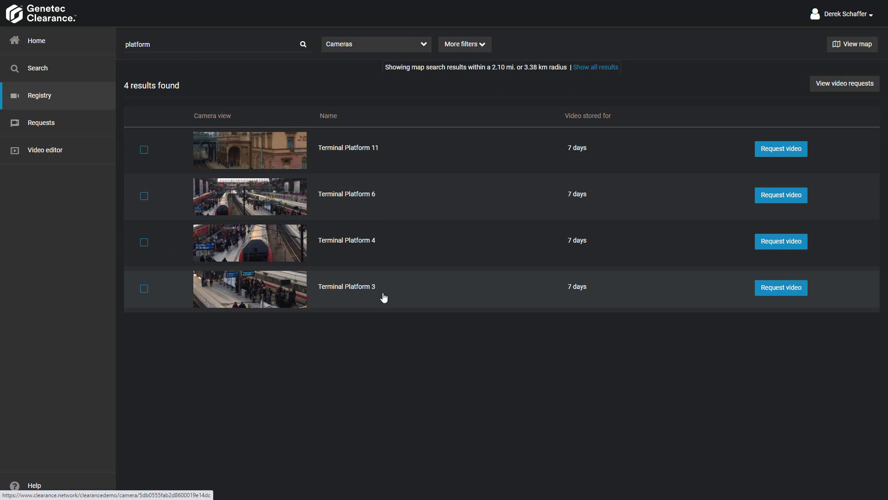
# Request video from Terminal Platform 4 and attach the Dorval Disturbance case found by searching 'dorva'.
pyautogui.click(790, 246)
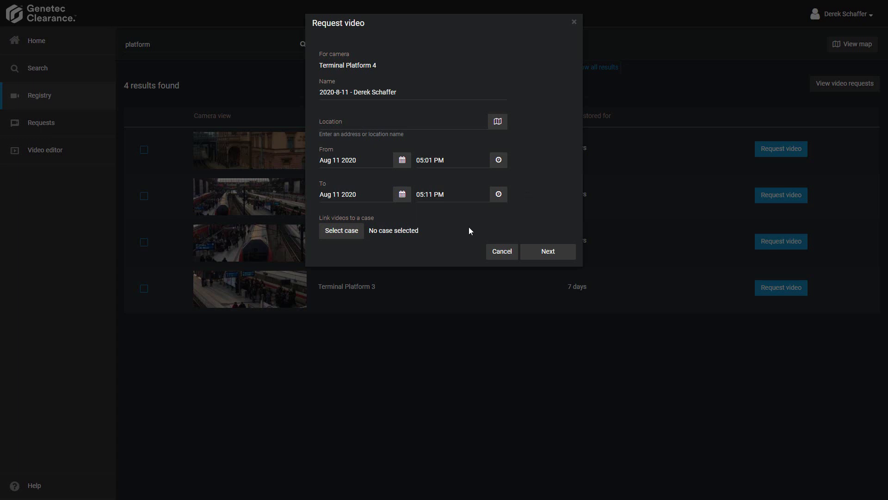
pyautogui.click(358, 232)
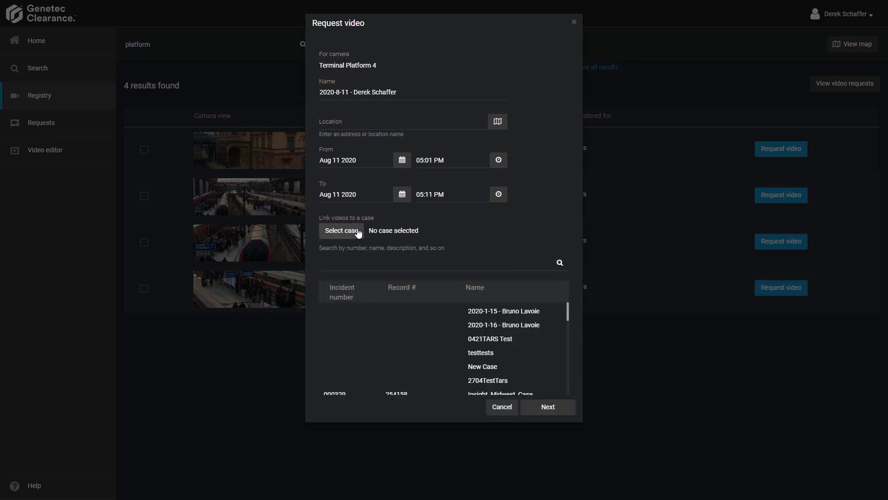
pyautogui.click(344, 262)
pyautogui.write('dorval')
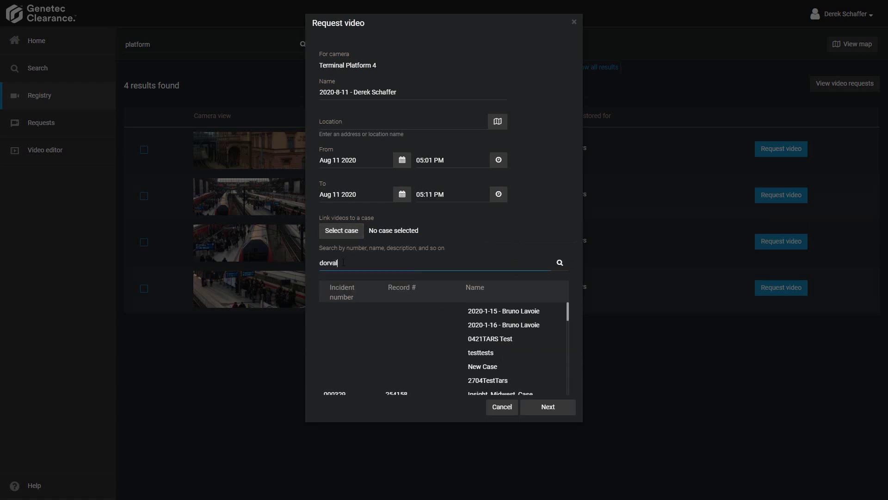
pyautogui.press('Return')
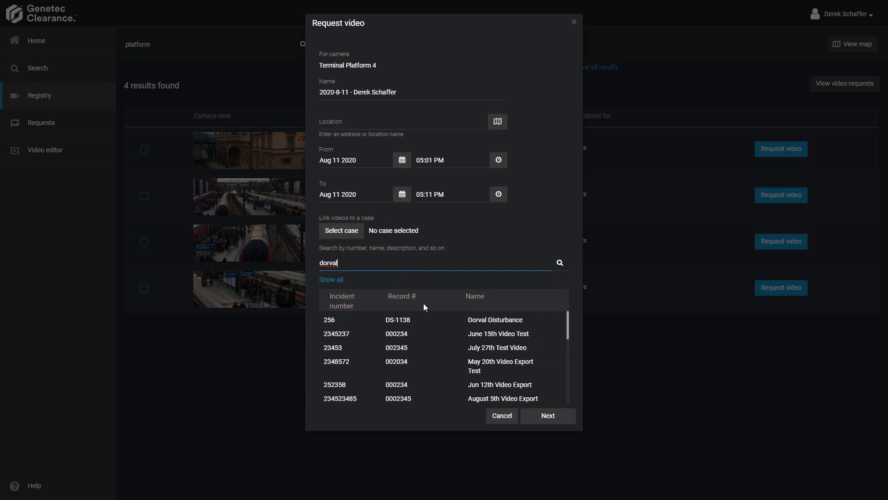
pyautogui.click(410, 324)
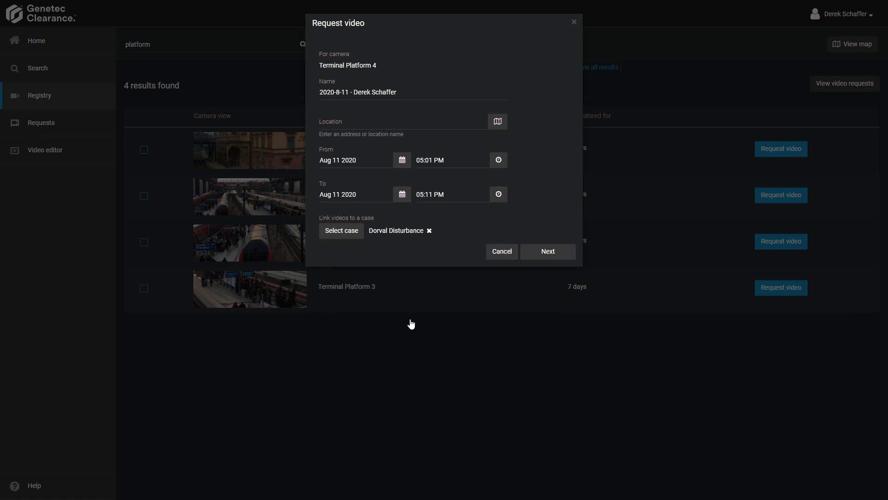
# Advance the request to Request Details, then close the Request video dialog.
pyautogui.click(555, 252)
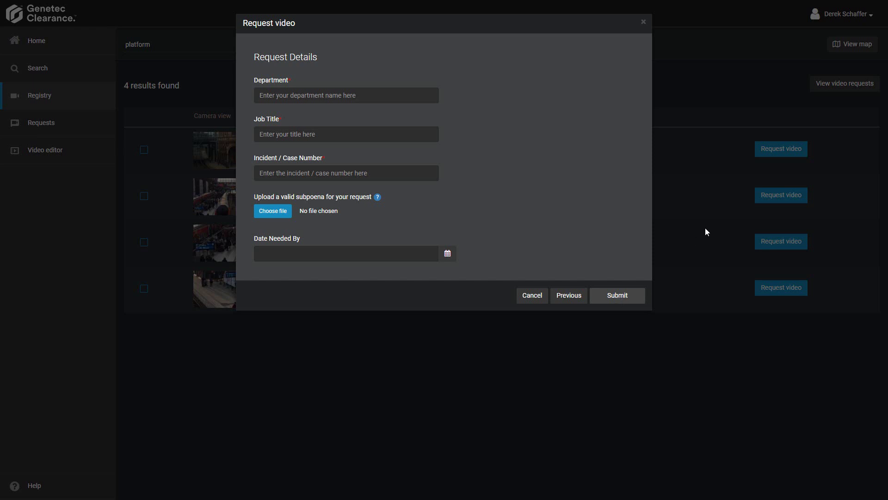
pyautogui.click(644, 22)
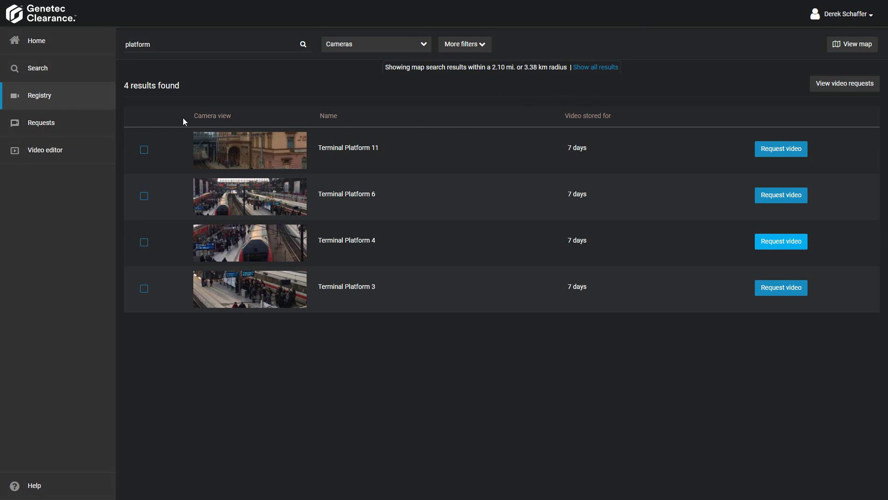
# Open the Requests page and review the Status filter options without changing them.
pyautogui.click(76, 122)
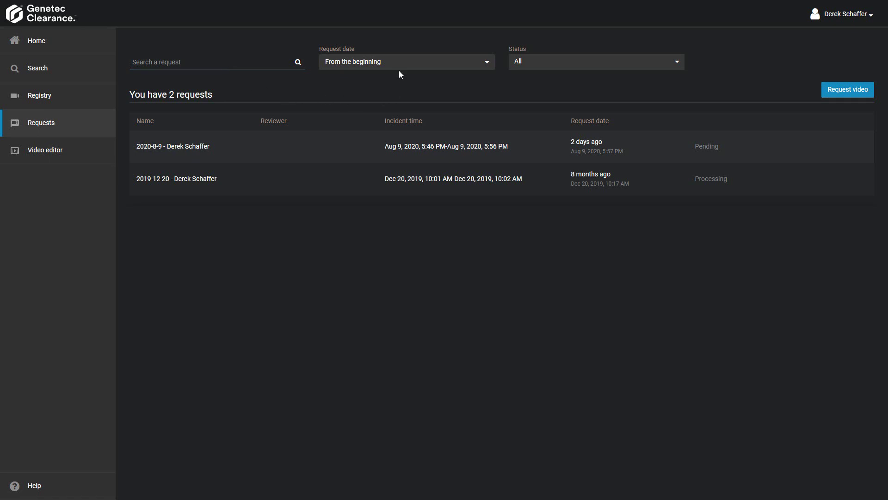
pyautogui.click(590, 70)
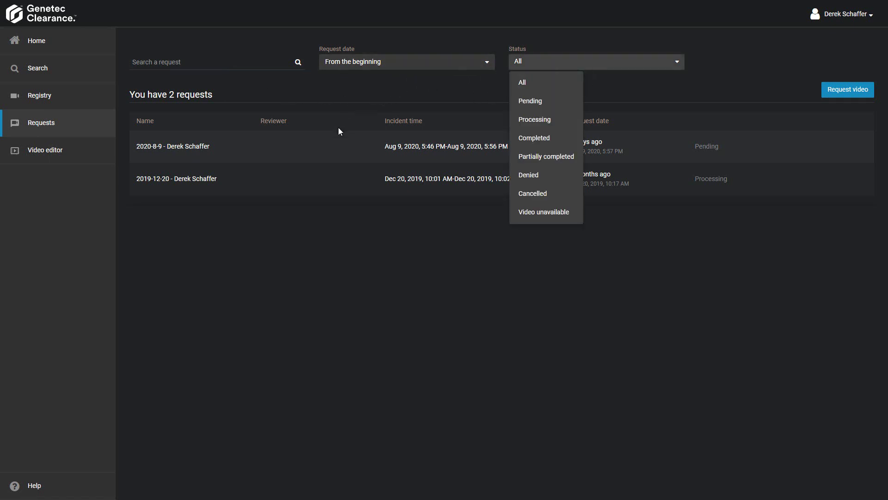
pyautogui.click(295, 247)
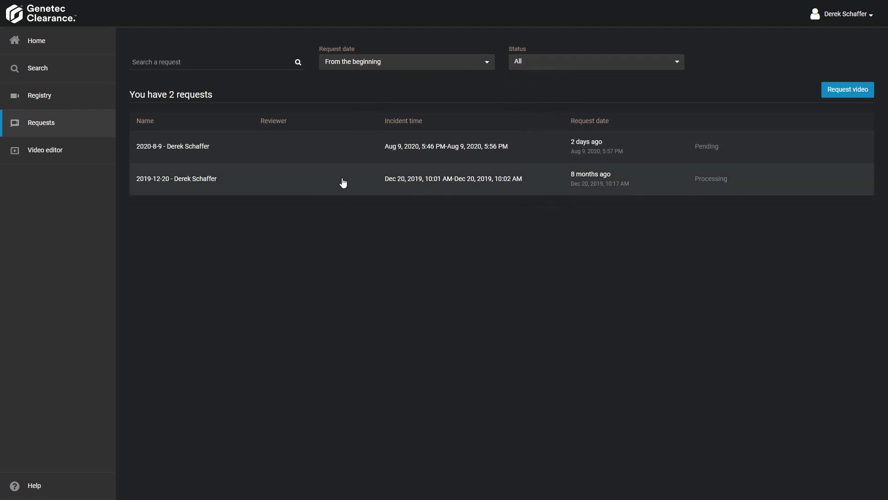
# Open the 2020-8-9 N Harbor Dr request and cancel it, confirming in the Cancel request dialog.
pyautogui.click(327, 157)
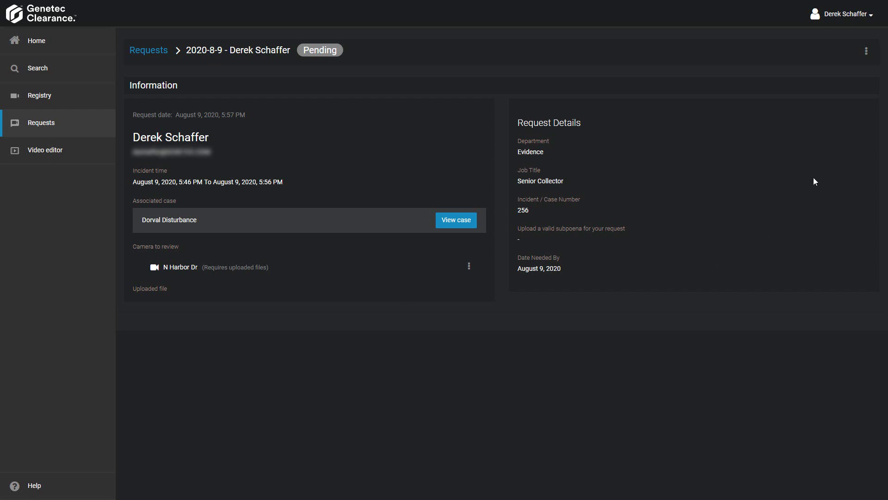
pyautogui.click(867, 53)
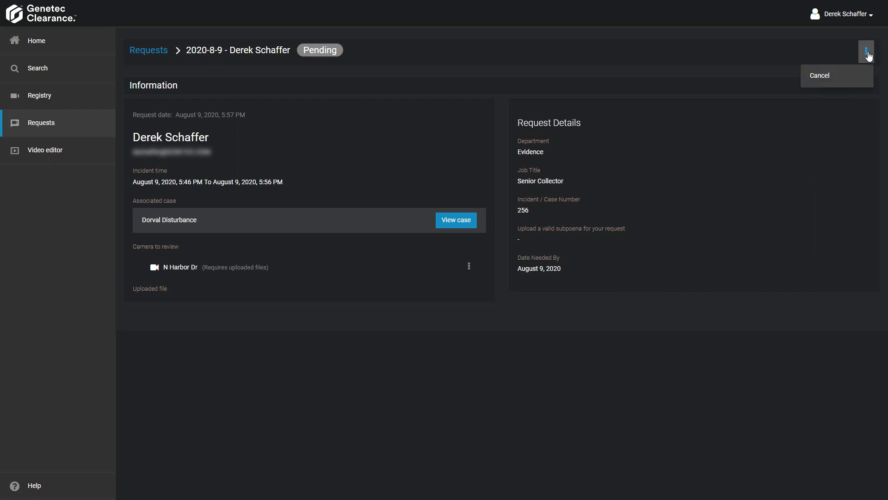
pyautogui.click(846, 77)
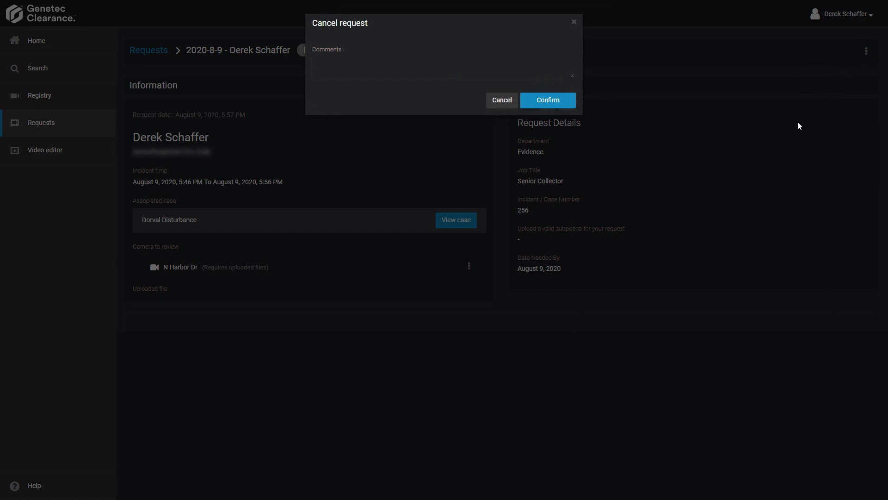
pyautogui.click(571, 109)
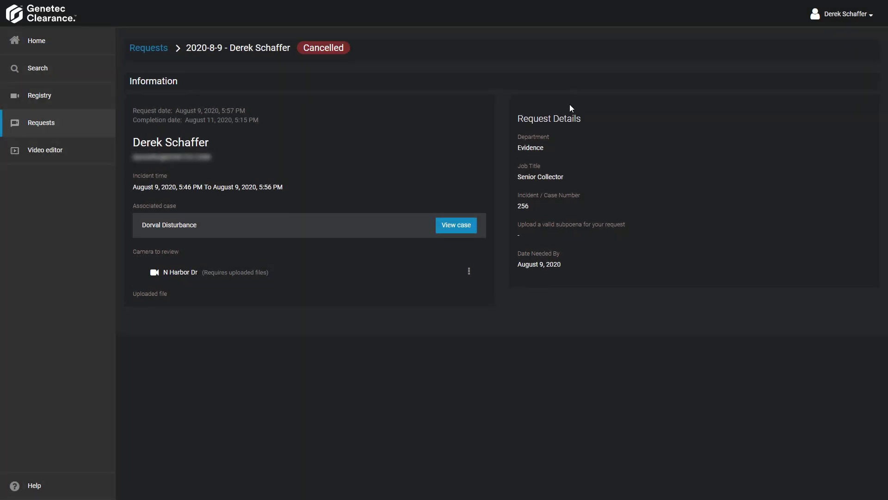